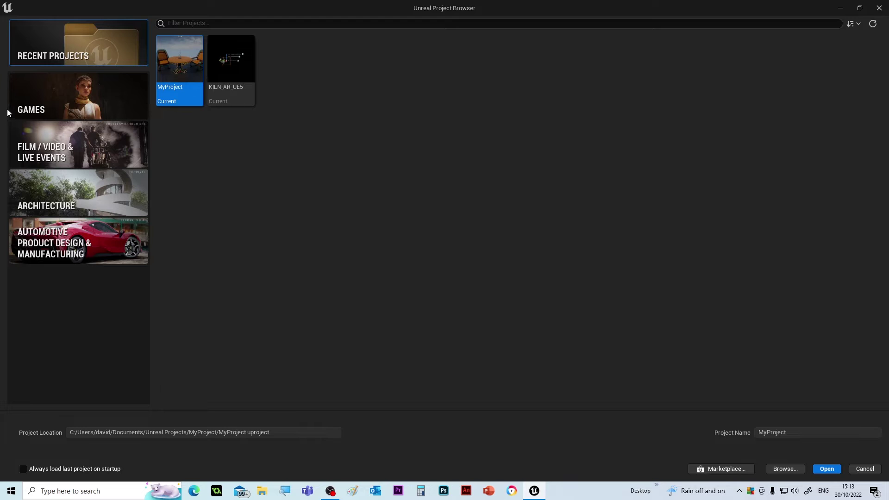
Show the Games category so the Blank, First Person and Handheld AR templates are listed
click(82, 89)
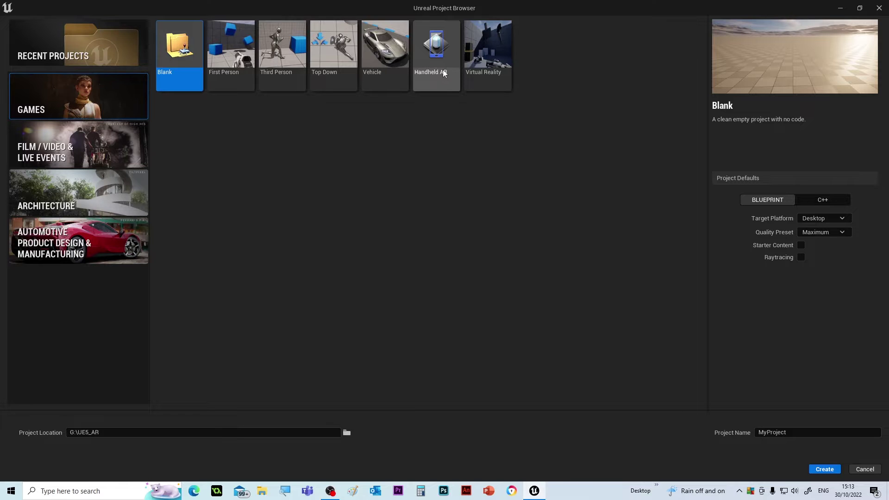
Create a Handheld AR template project called test_UE5_AR at G:\test_UE5_AR\
click(440, 56)
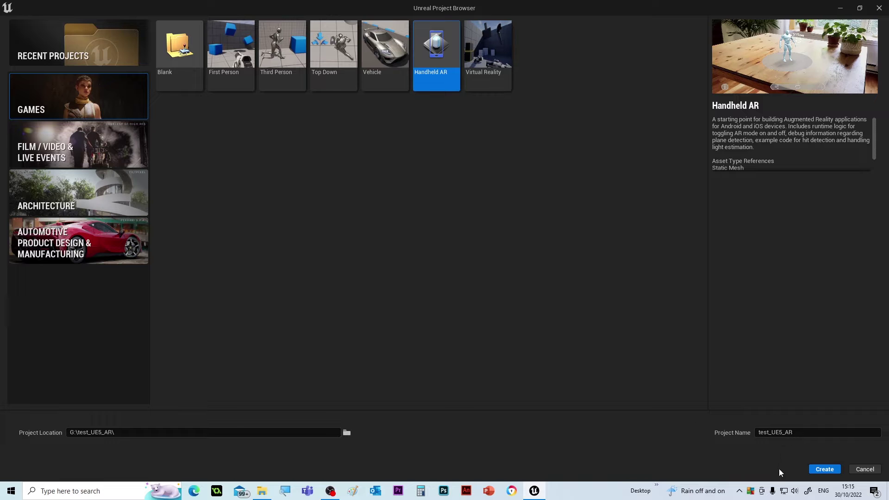
click(825, 469)
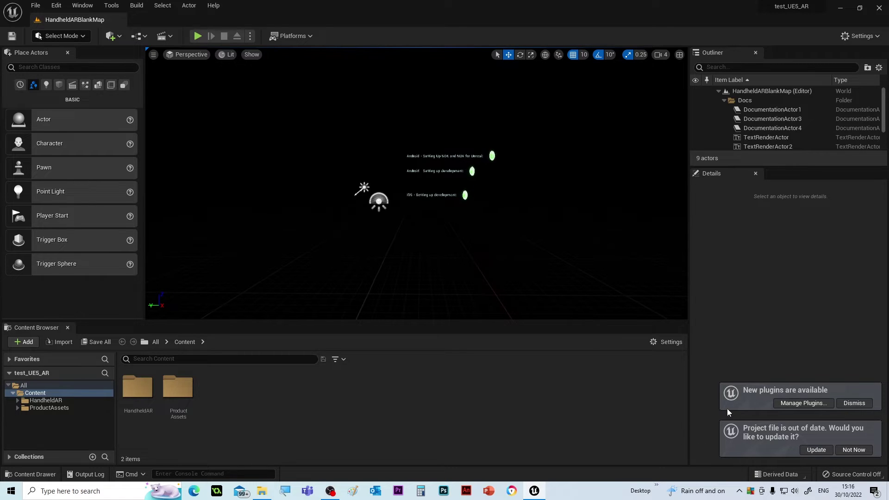
Update the out-of-date project file and dismiss the new plugins notification
click(815, 450)
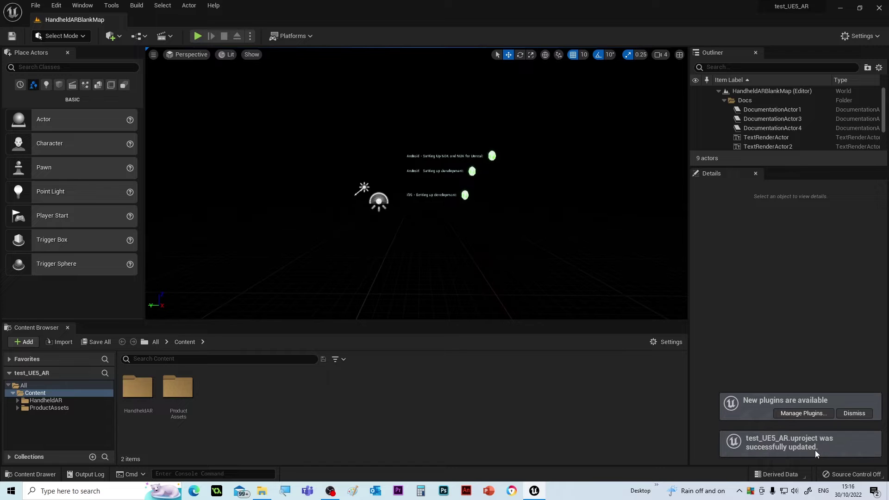
click(855, 413)
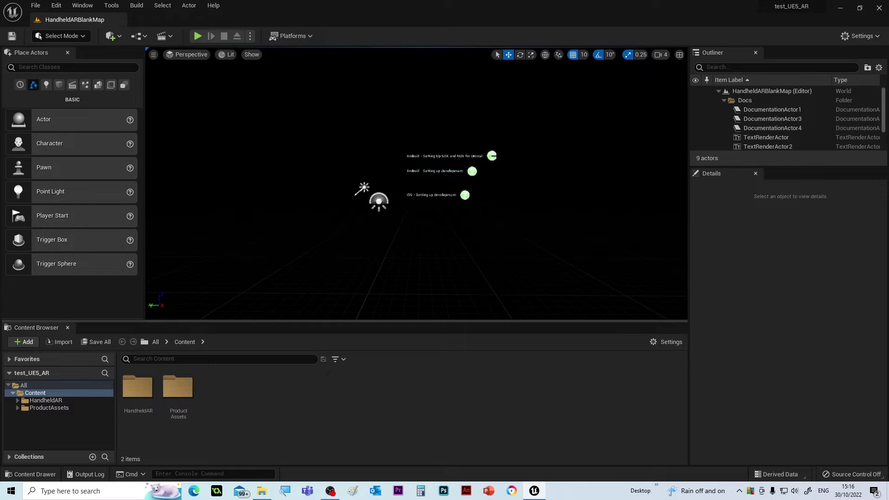
Open DocumentationActor1's help URL, the Android SDK and NDK setup page, in the browser
click(492, 155)
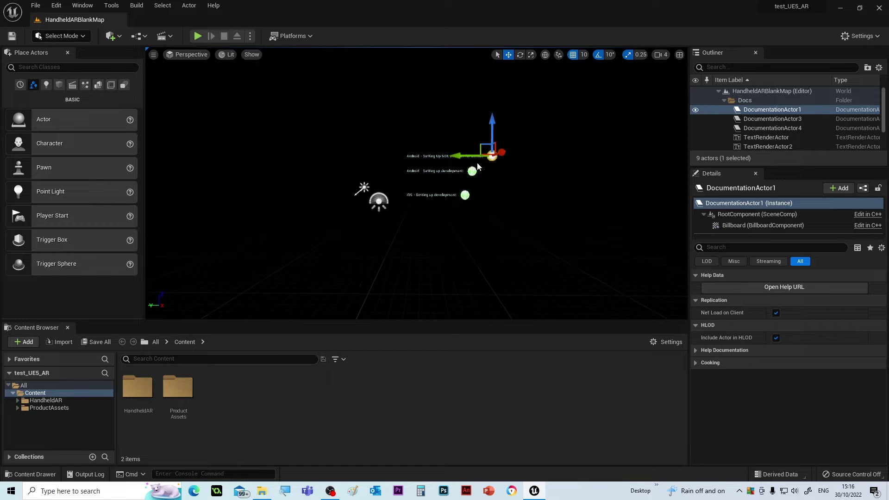
click(790, 287)
click(520, 270)
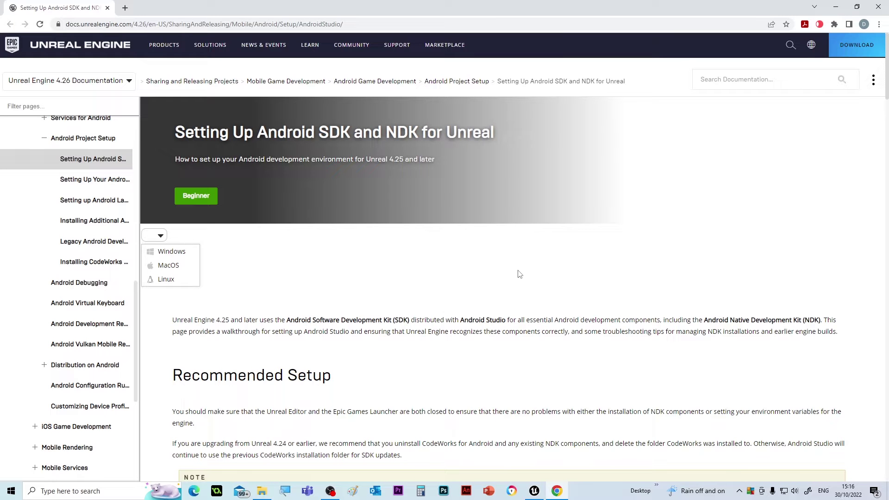
Read through the Android Studio installation steps on the docs page, then close Chrome
scroll(407, 283, down, 2)
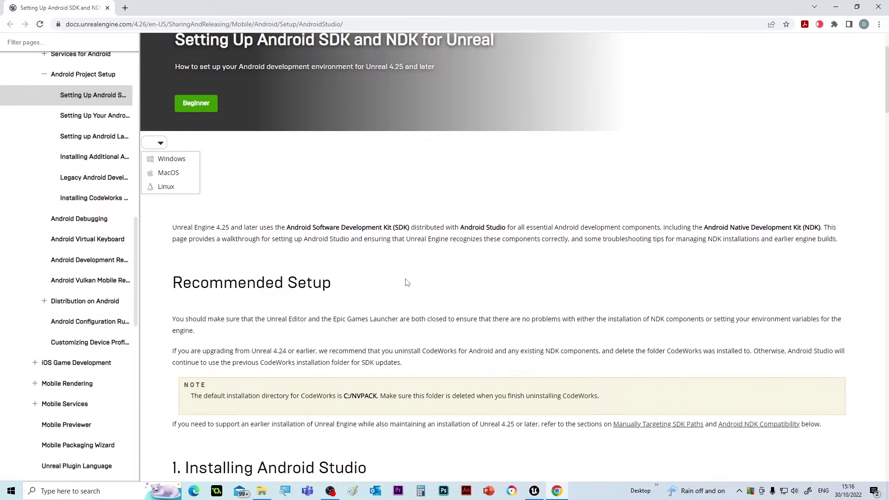
scroll(407, 282, down, 7)
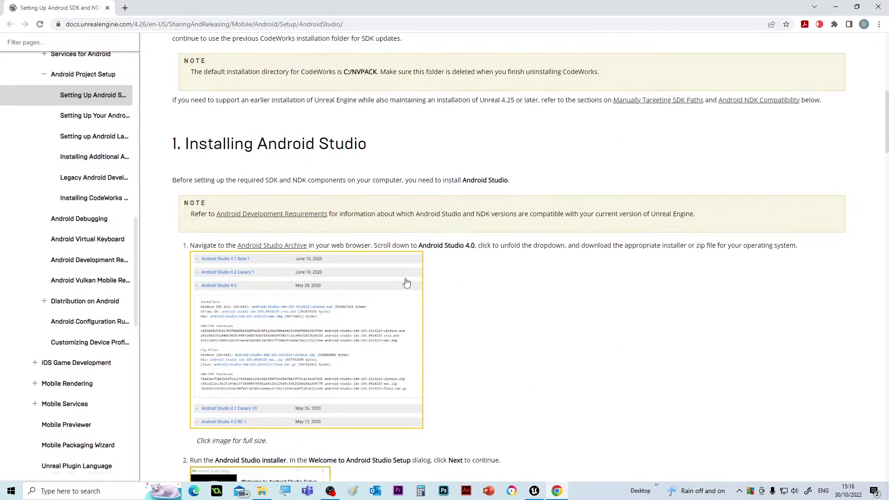
scroll(407, 282, down, 6)
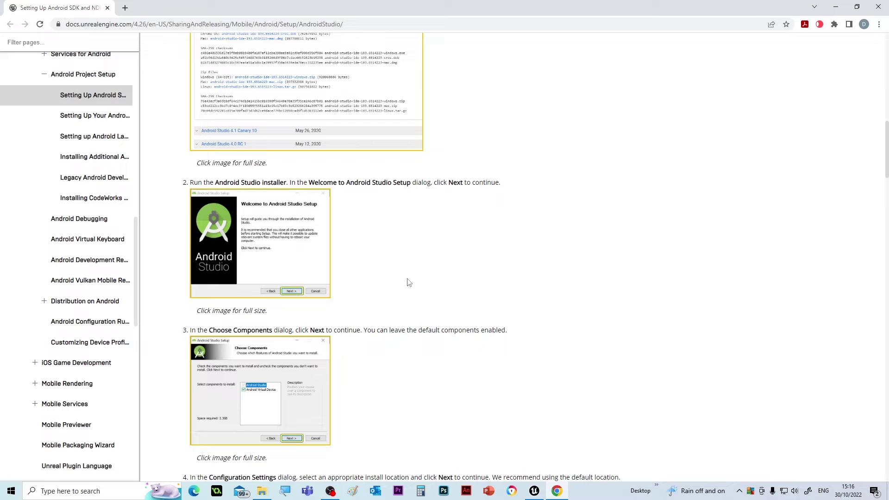
scroll(410, 282, down, 8)
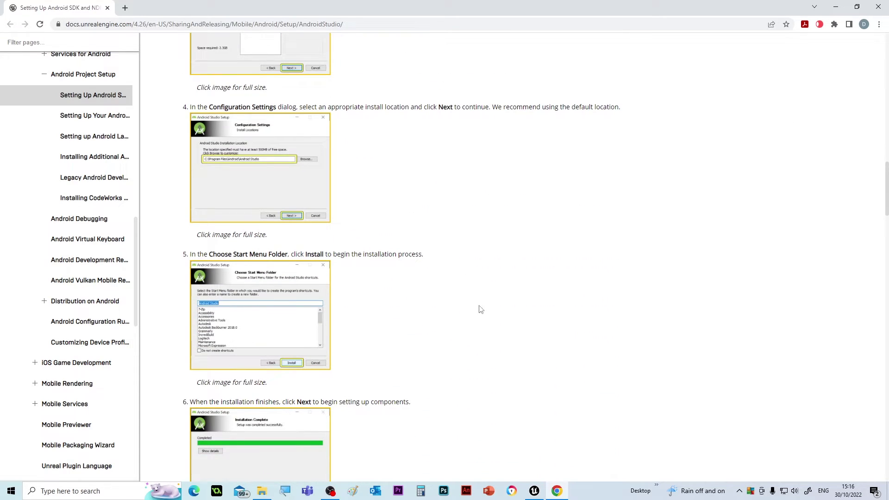
click(877, 7)
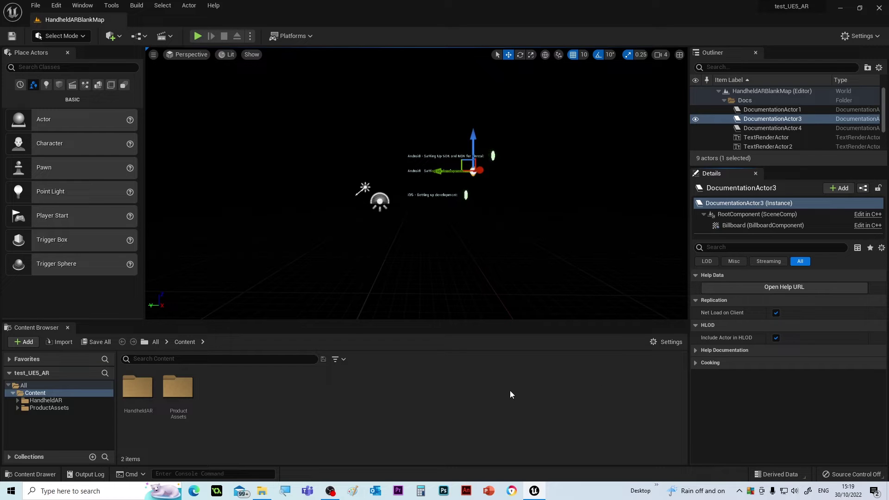
Open Project Settings on the Platforms - Android page with its APK Packaging options
click(56, 5)
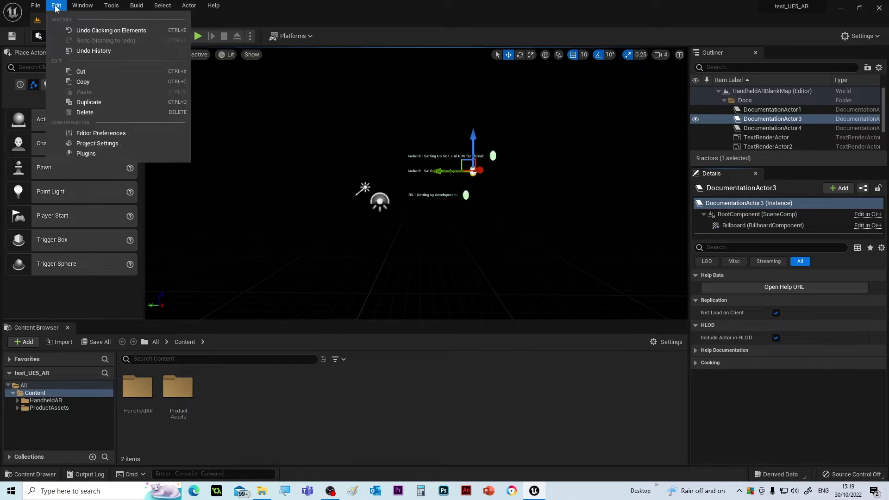
click(96, 143)
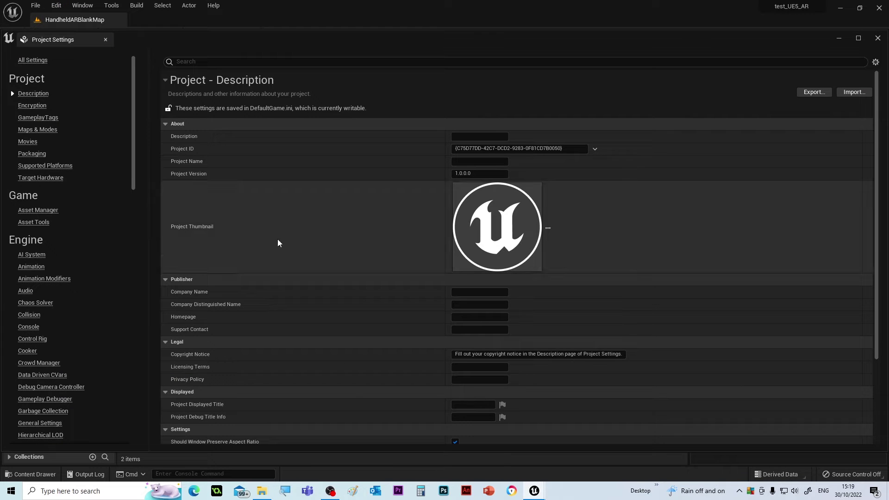
drag(132, 151, 117, 351)
scroll(117, 359, down, 2)
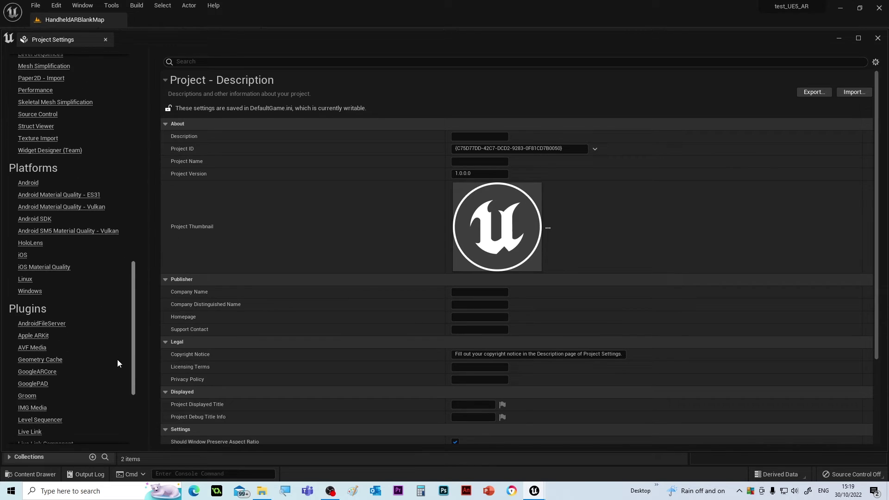
click(29, 179)
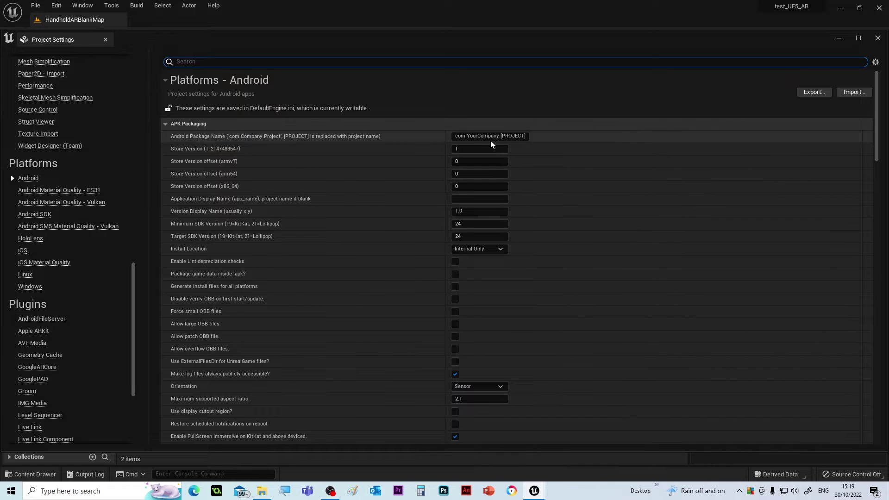
Replace YourCompany.[PROJECT] in the Android package name with dmax.testAR
click(455, 136)
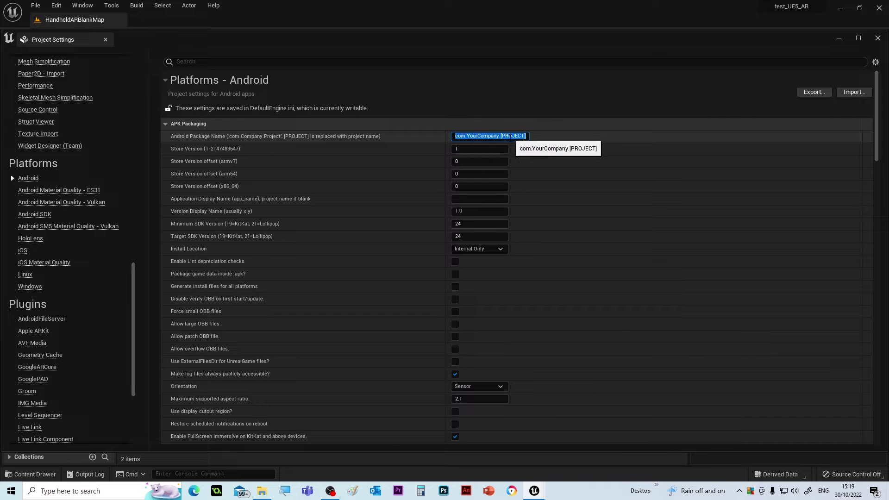
drag(526, 136, 467, 136)
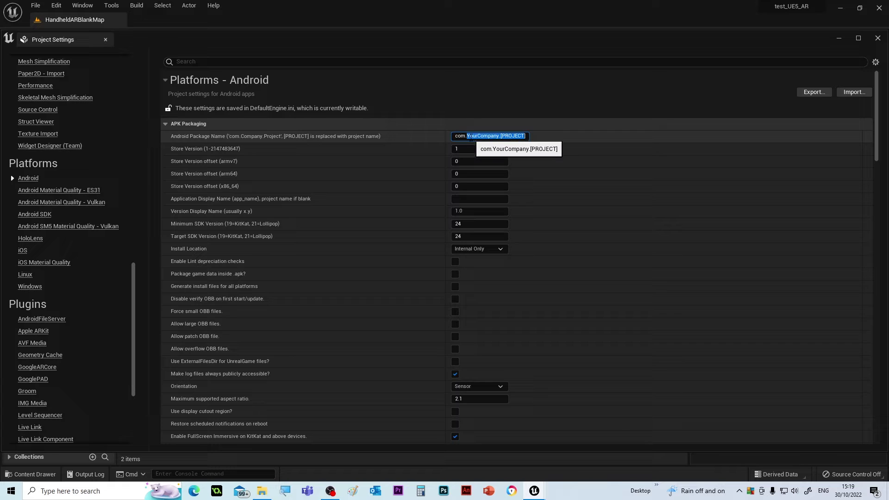
text(dmax.testAR)
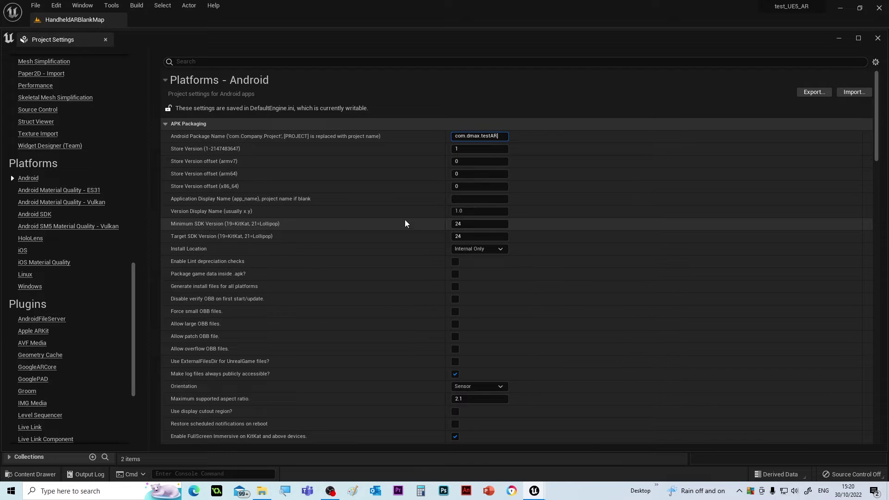
Configure the project for Android and set its platform files writeable, then return to APK Packaging
scroll(471, 223, down, 5)
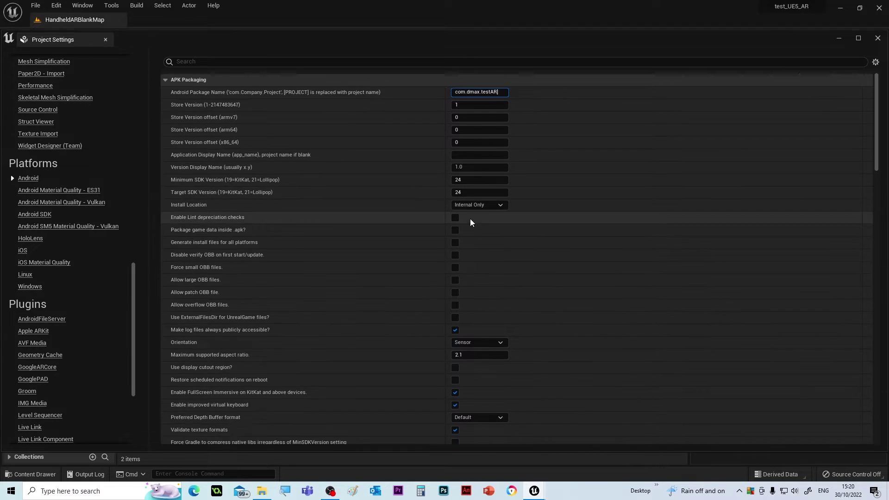
scroll(477, 263, down, 6)
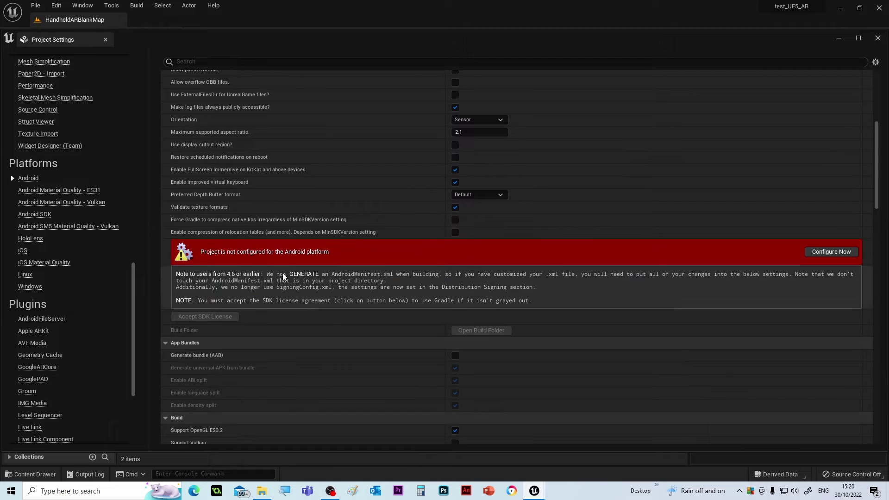
click(827, 253)
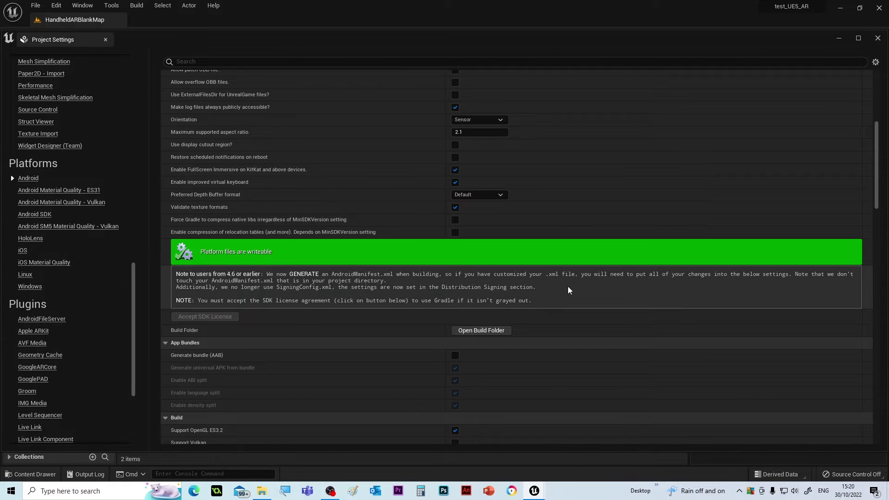
scroll(569, 290, down, 15)
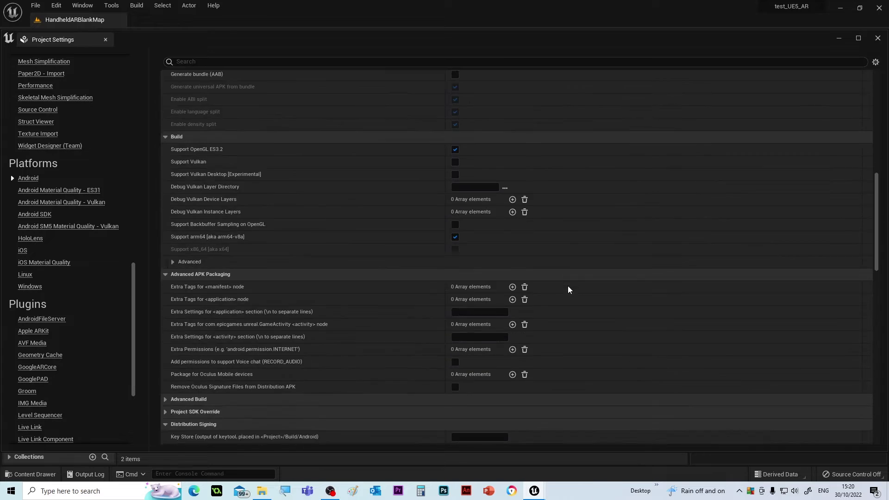
scroll(568, 287, down, 7)
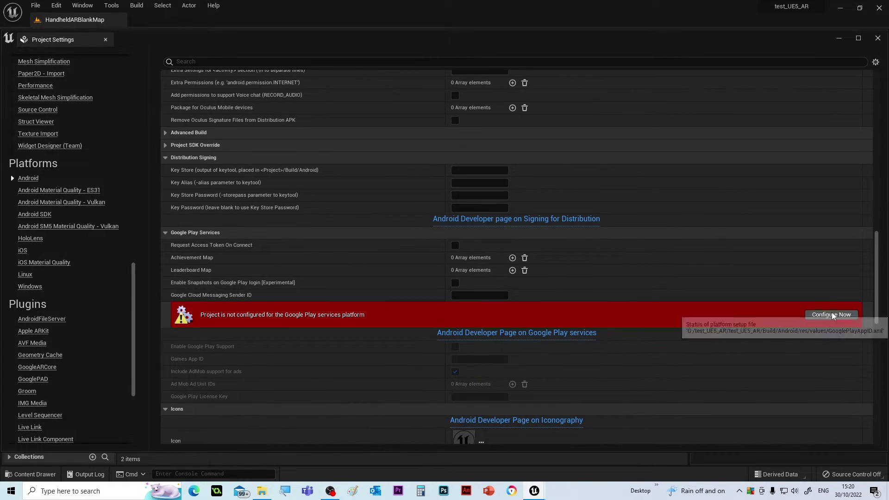
click(832, 316)
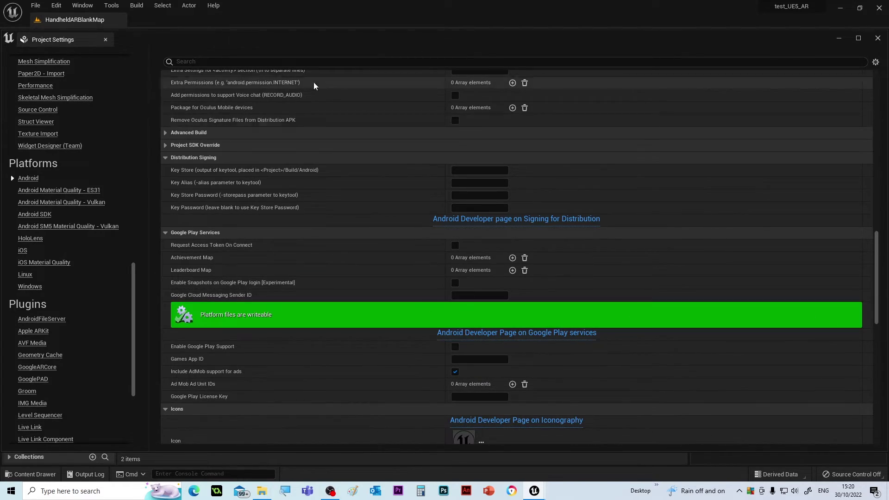
scroll(604, 304, up, 20)
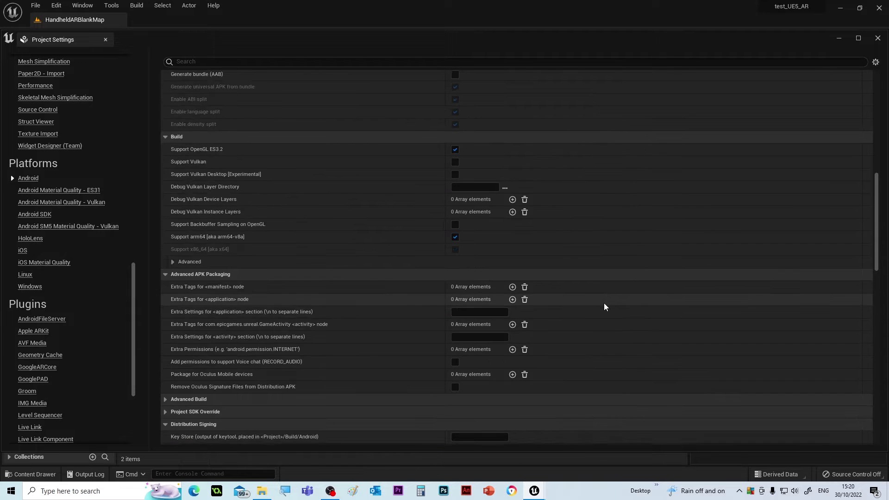
scroll(604, 303, up, 3)
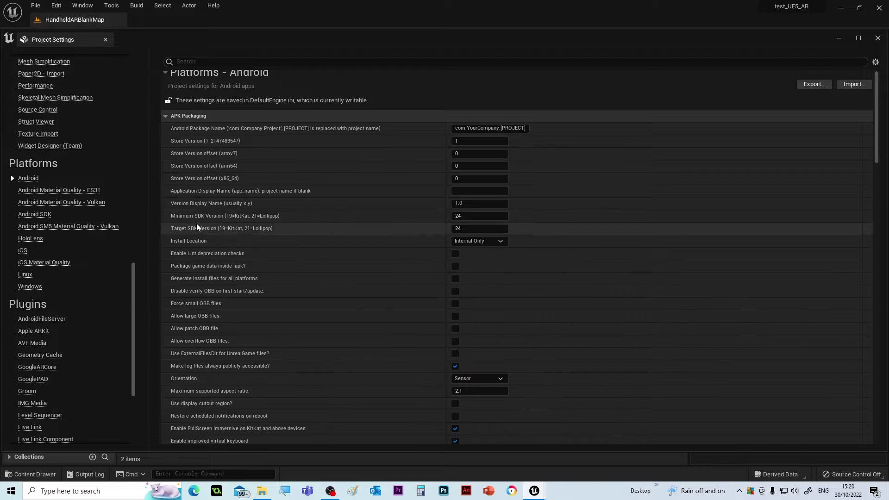
mouse_move(194, 221)
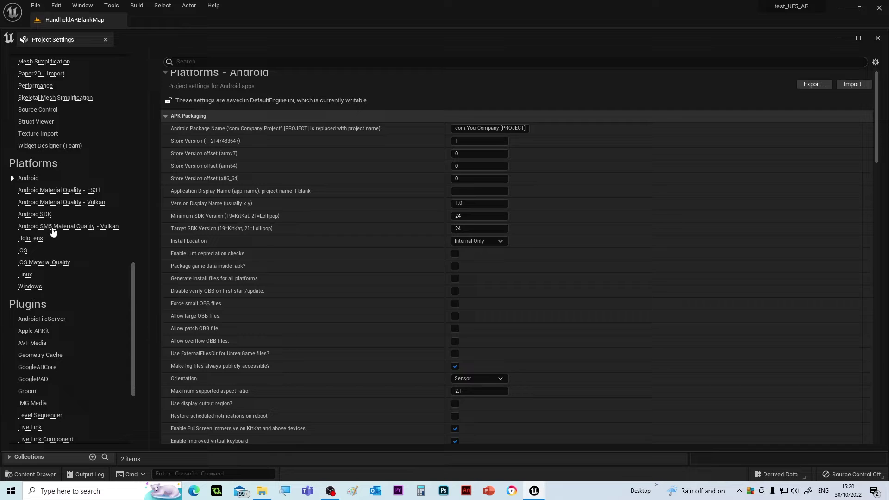
Show the Android SDK page to check the SDK, NDK and Java paths and API levels
click(32, 214)
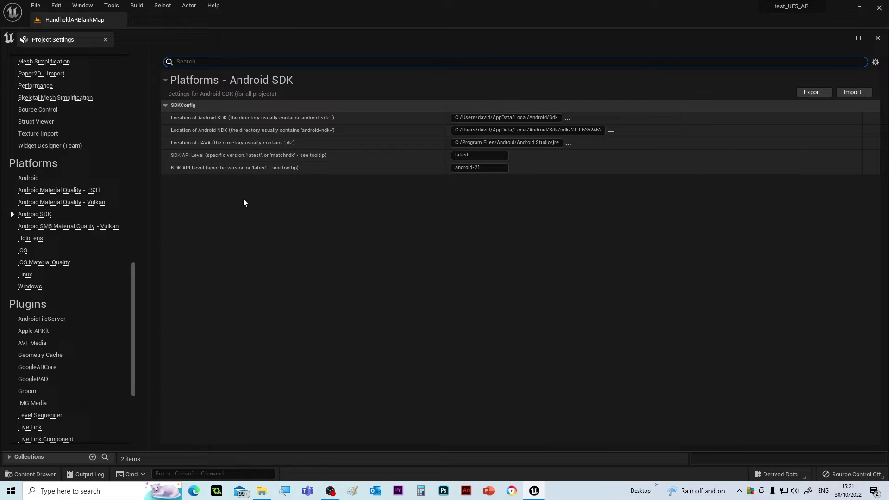
Set the Windows platform's compiler version to Visual Studio 2019 and Default RHI to Default
click(30, 287)
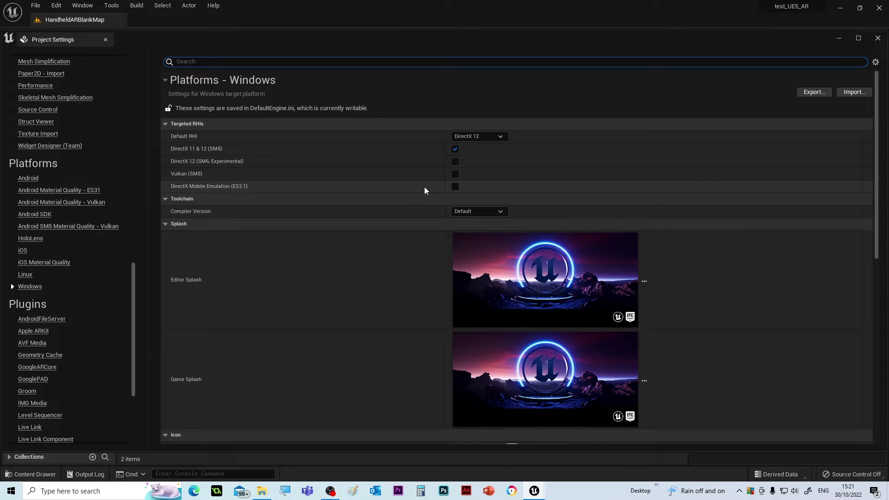
click(495, 211)
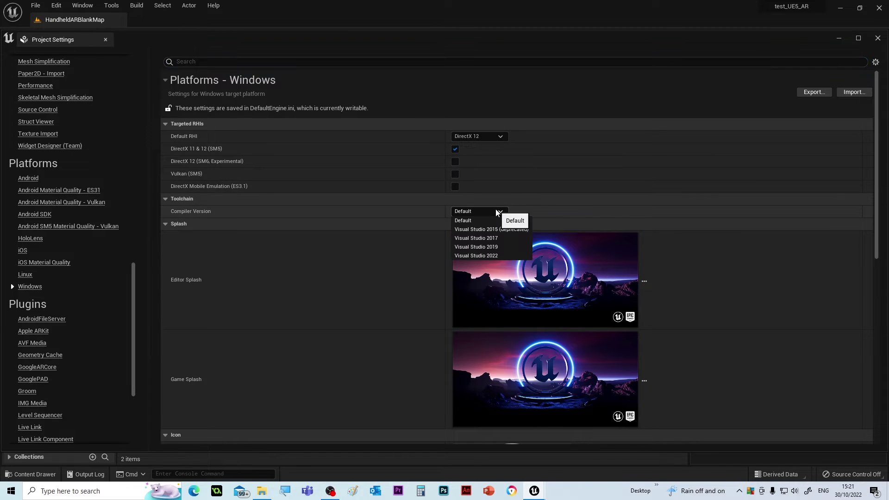
click(464, 246)
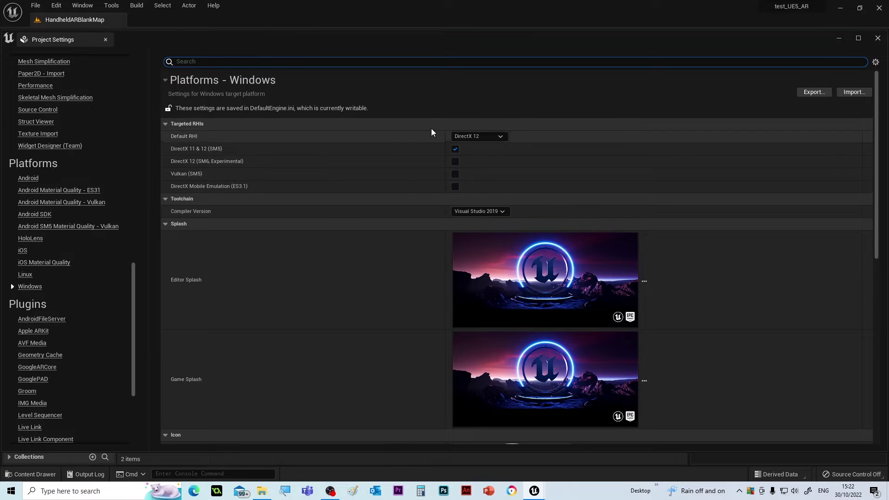
click(475, 137)
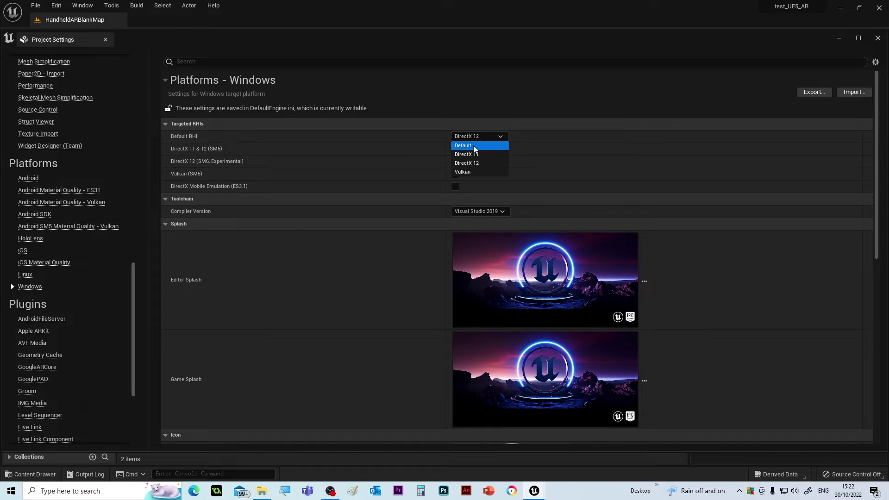
click(465, 146)
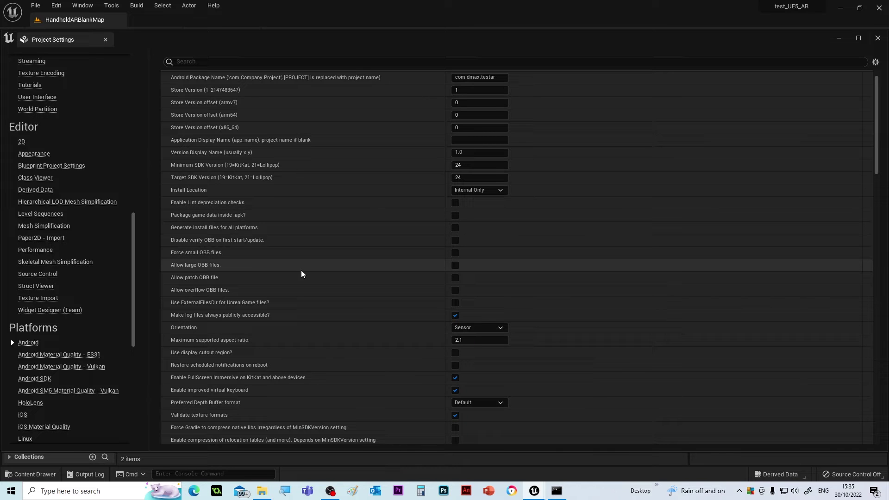
Enable 'Package game data inside .apk?' in the Android APK Packaging settings
mouse_move(206, 221)
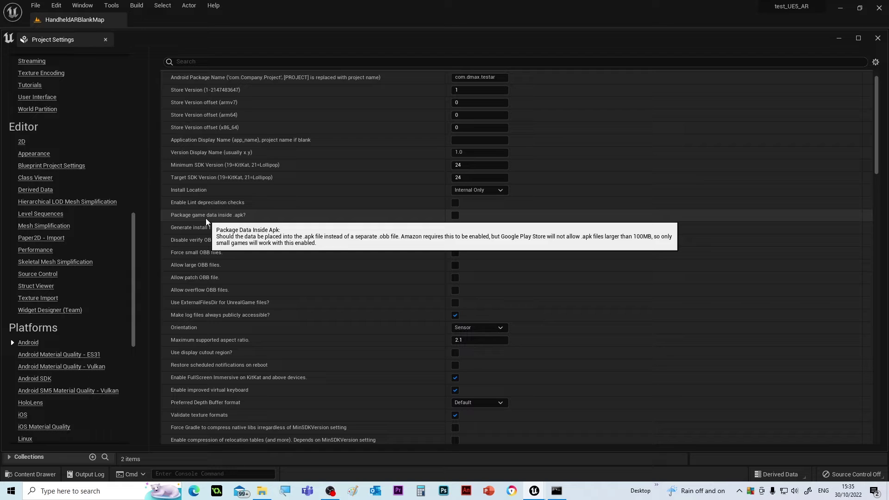
click(455, 216)
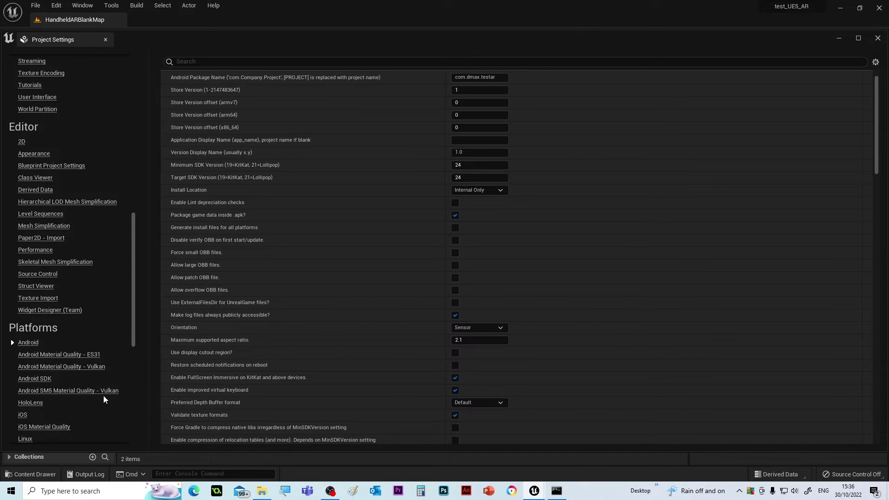
scroll(52, 393, down, 2)
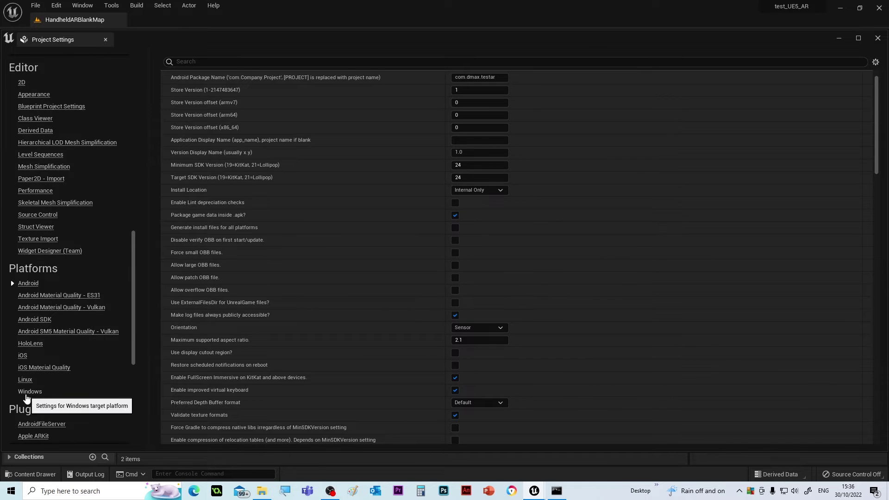
Recheck the Windows platform settings, close Project Settings, and save all work
click(30, 391)
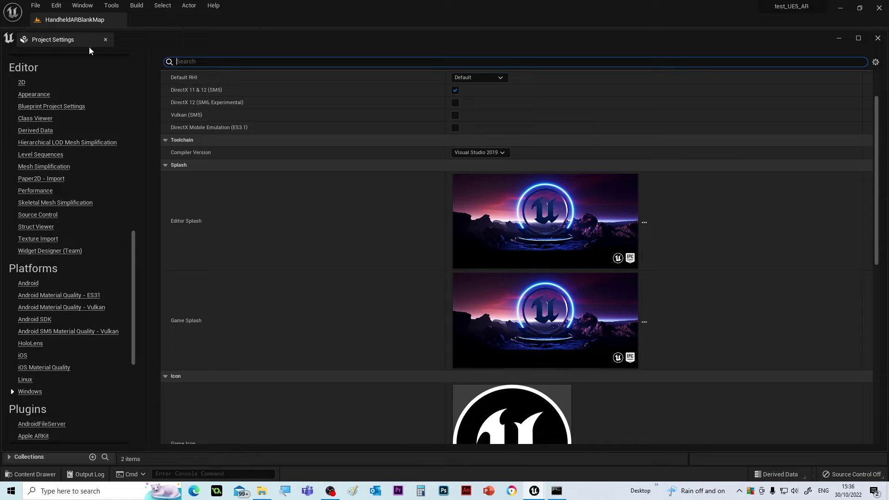
click(877, 38)
click(36, 5)
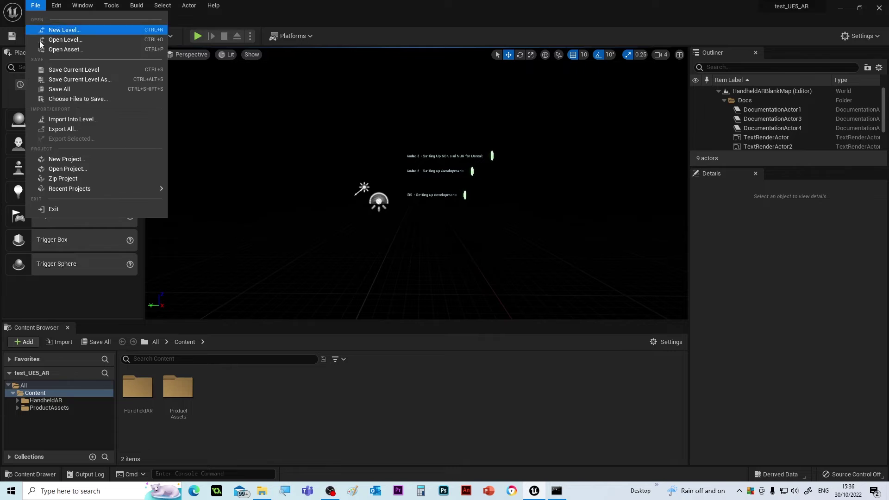
click(65, 89)
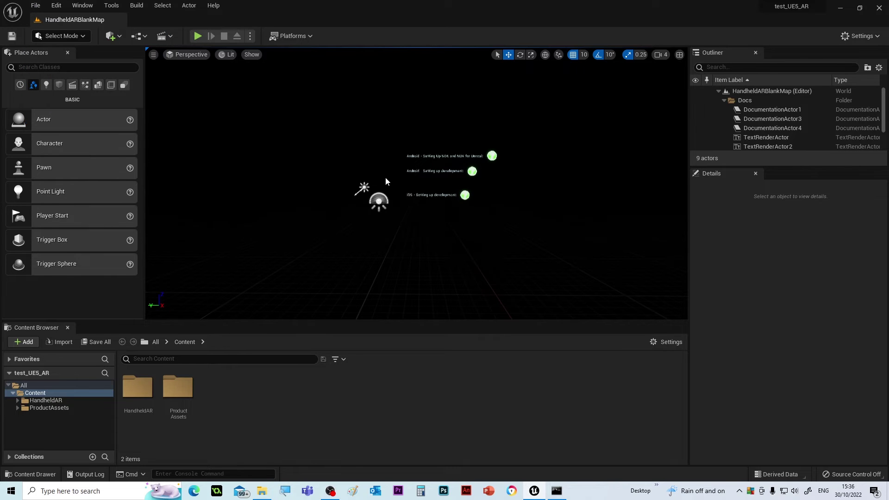
Package the project for Android (ASTC) with build_app as the destination folder
click(303, 33)
mouse_move(310, 93)
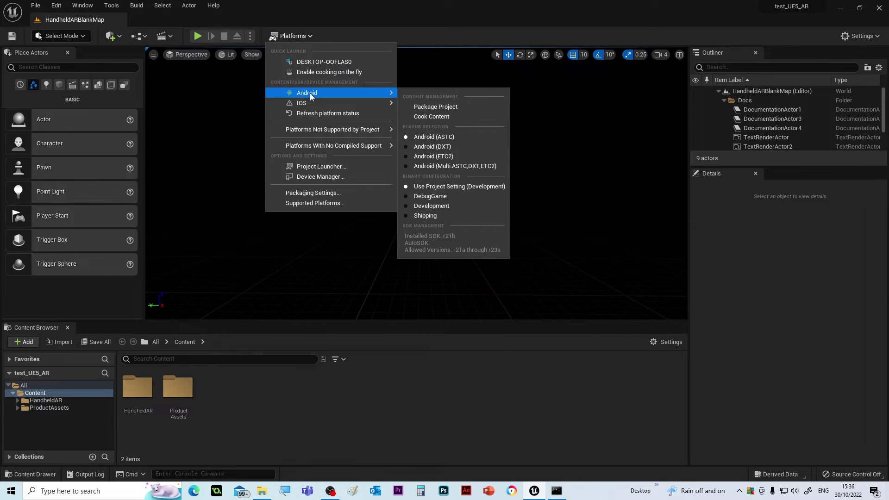
click(436, 107)
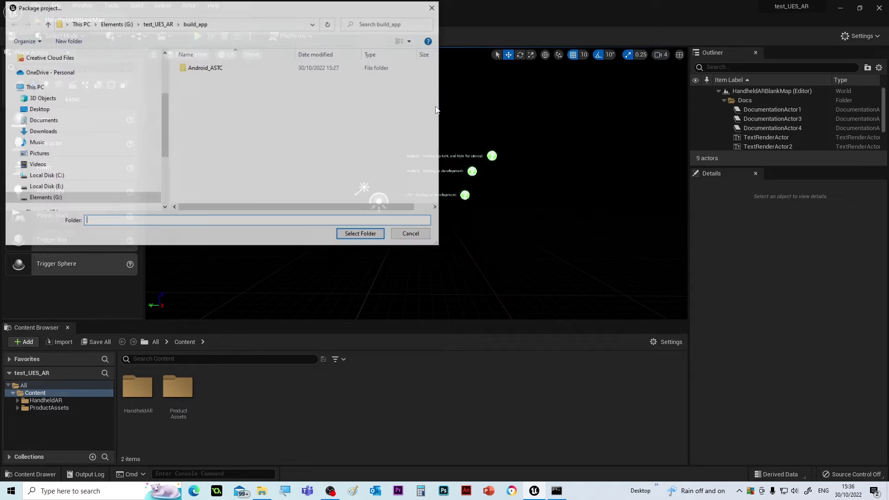
click(157, 23)
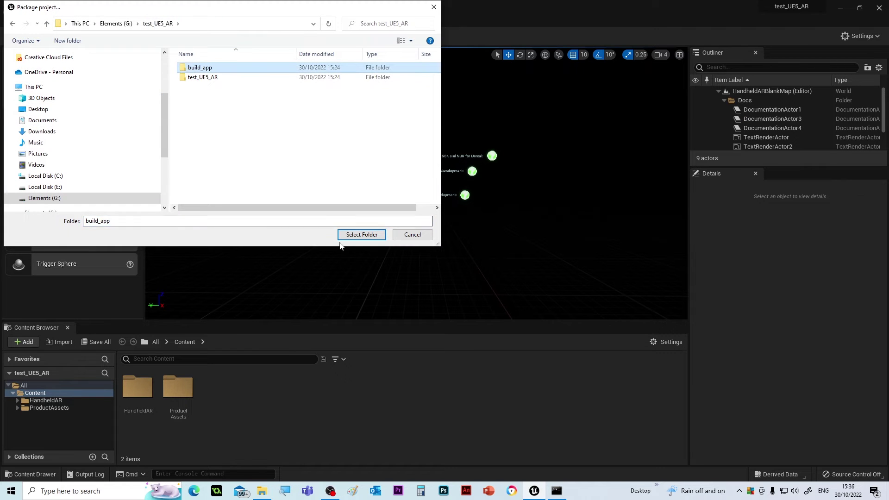
click(362, 234)
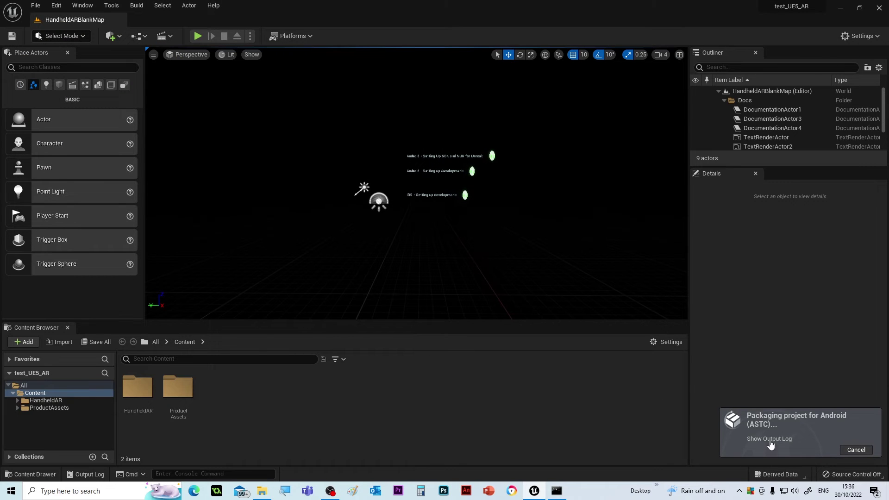
Show the packaging output log and clear it to follow the Android build
click(770, 440)
right_click(389, 275)
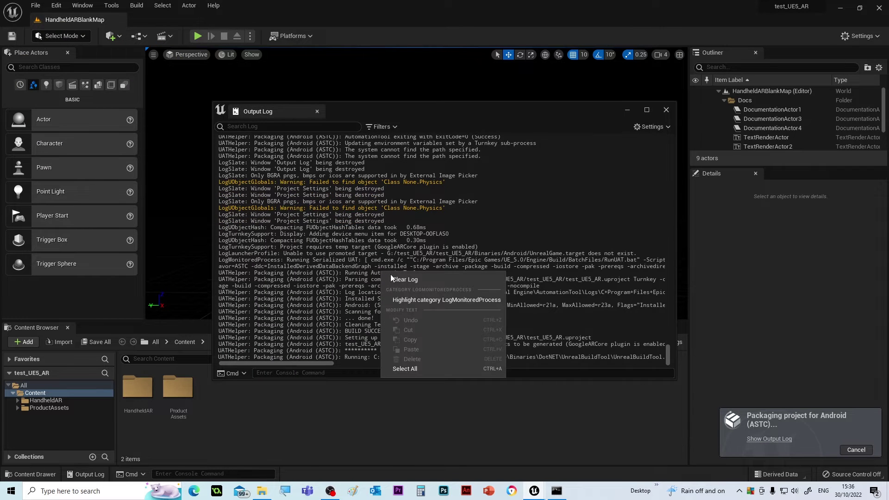
click(404, 278)
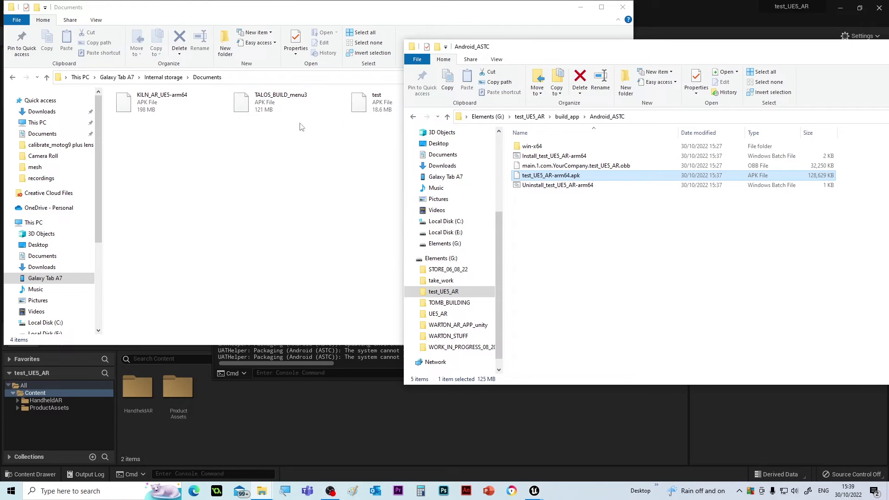
Move the build_app\Android_ASTC window down to reveal the Galaxy Tab A7's Documents folder
drag(509, 49, 569, 119)
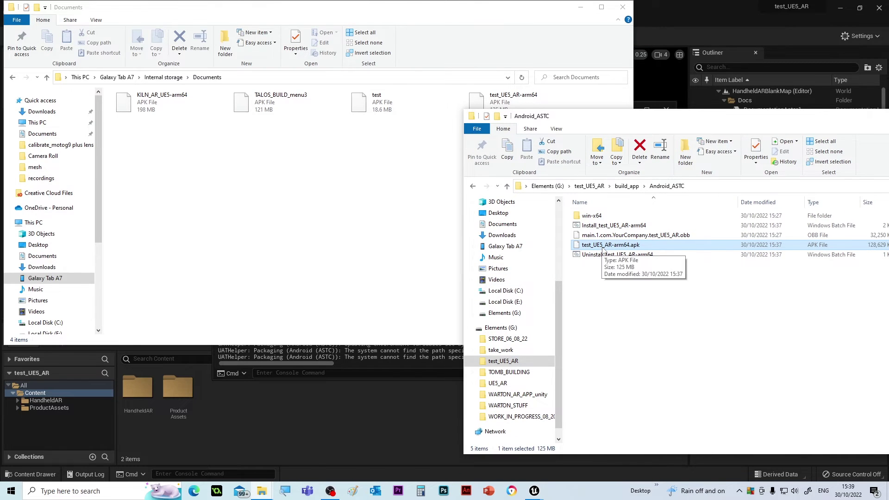
drag(581, 119, 584, 150)
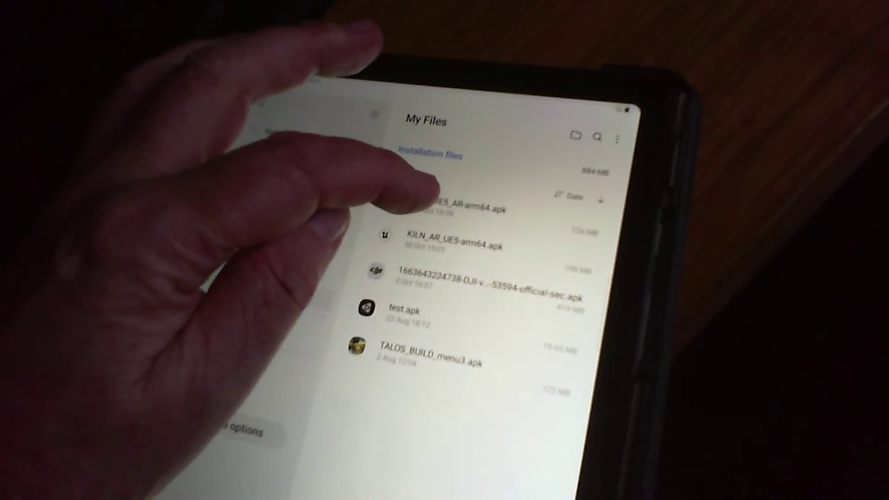
Open test_UE5_AR-arm64.apk from Installation files to start installing it
click(423, 199)
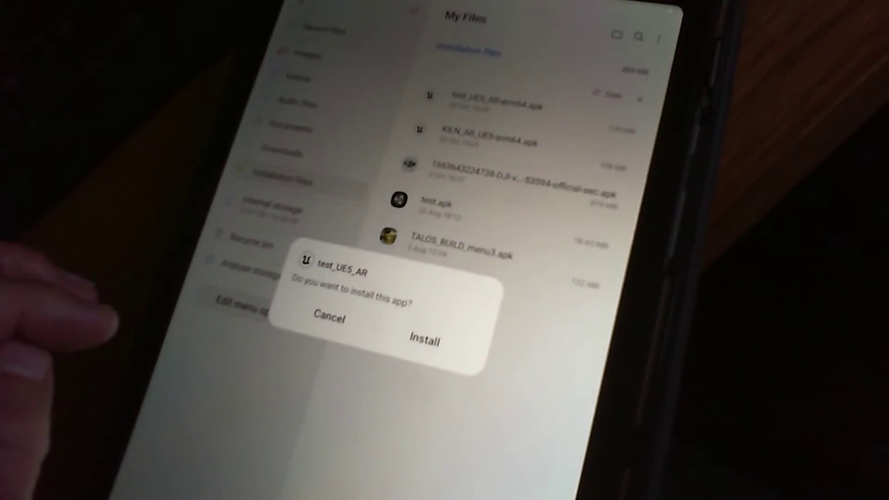